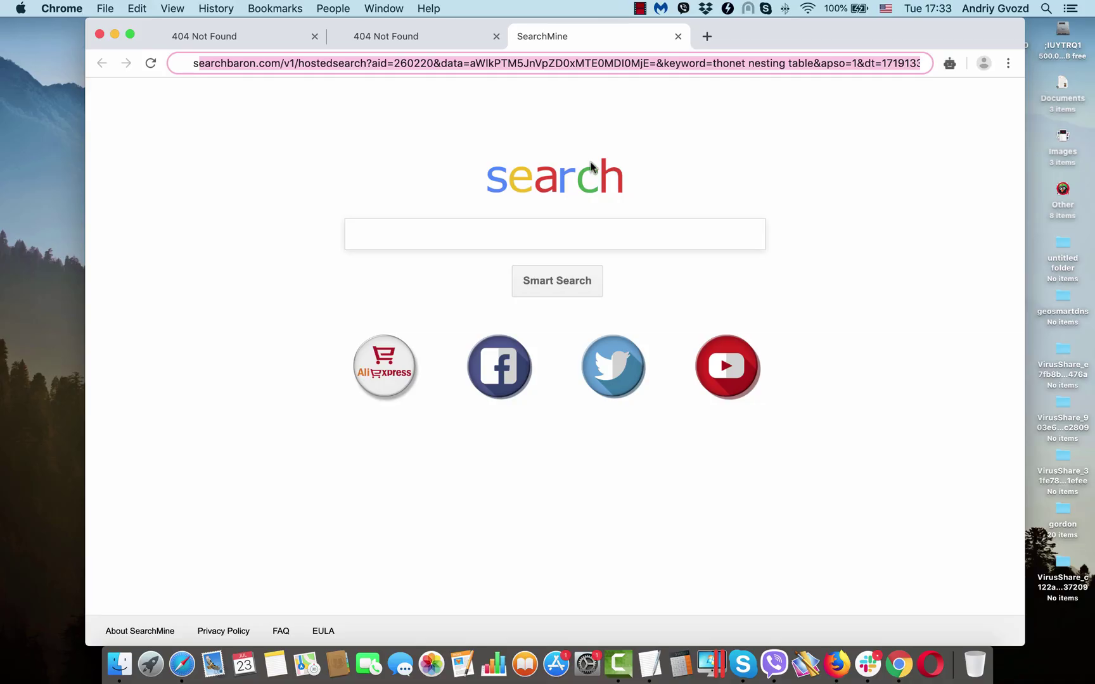
# Highlight searchbaron.com in the hijacked page's address bar
pyautogui.click(263, 62)
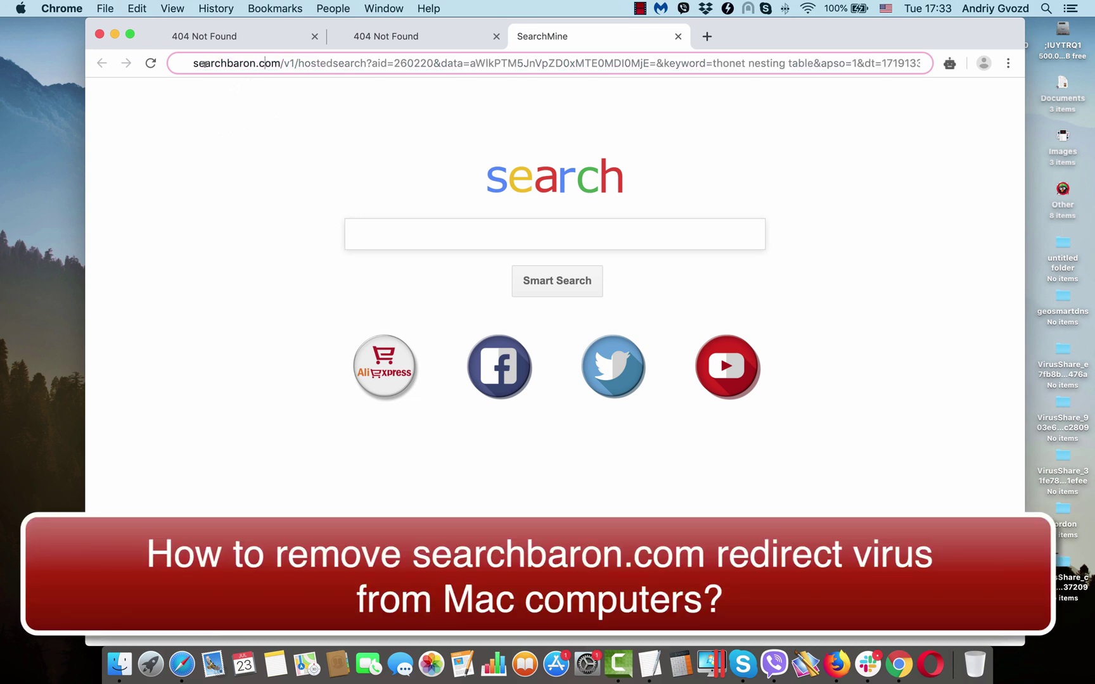
pyautogui.moveTo(279, 62); pyautogui.dragTo(195, 63)
pyautogui.click(343, 63)
pyautogui.moveTo(280, 62); pyautogui.dragTo(193, 63)
pyautogui.click(315, 63)
# Run a Google search for 'camera' in a new tab
pyautogui.click(703, 37)
pyautogui.write('g')
pyautogui.press('Return')
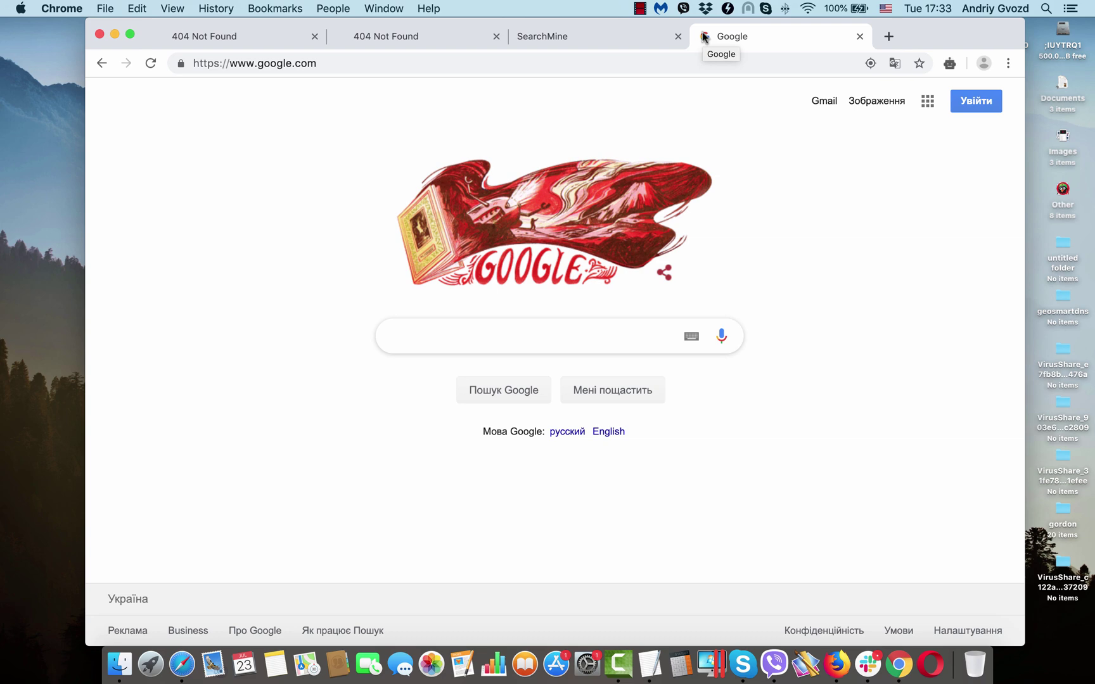
pyautogui.write('camera')
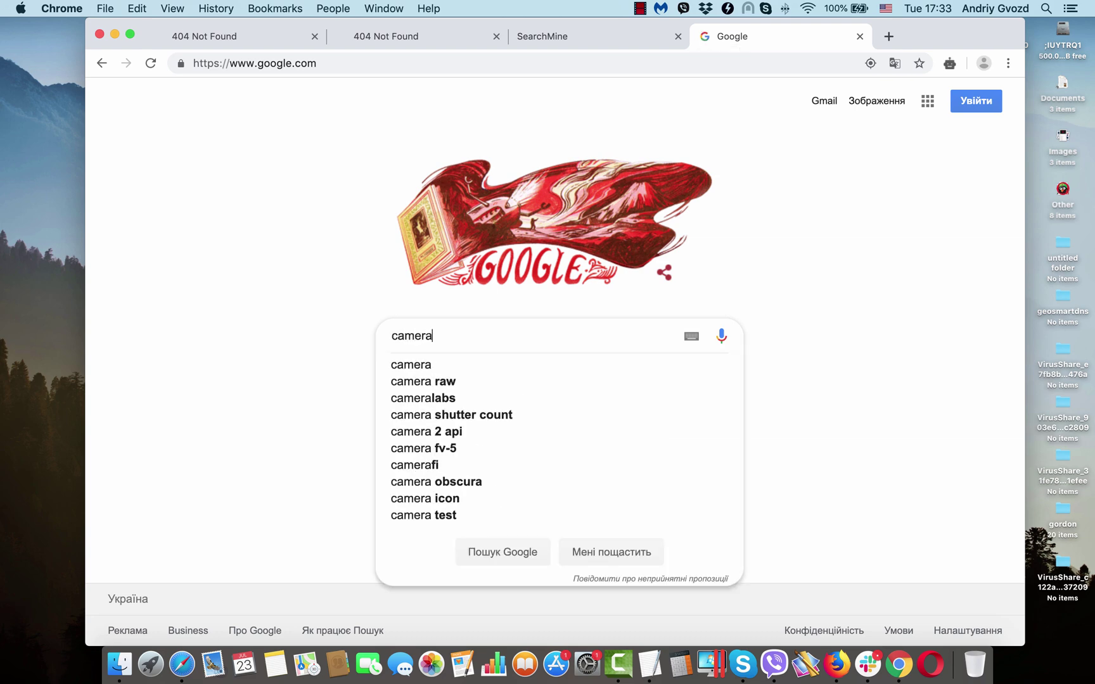
pyautogui.press('Return')
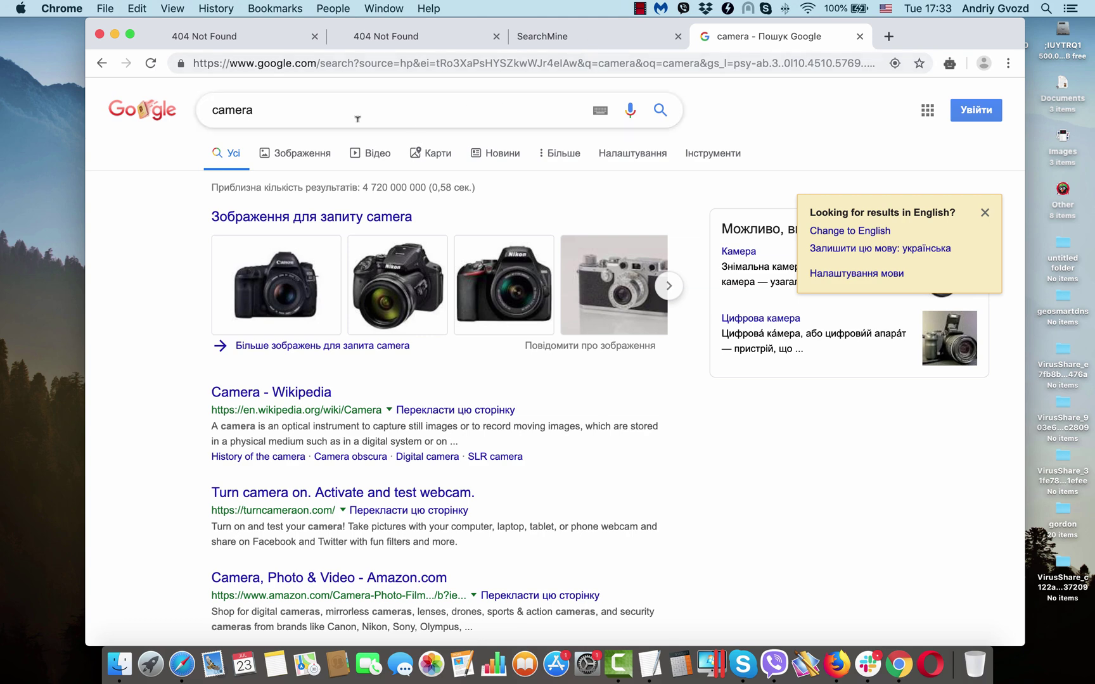
# Compare the SearchMine tab with the camera results, highlighting 'searchbaron' in its address
pyautogui.click(520, 38)
pyautogui.moveTo(305, 64); pyautogui.dragTo(193, 63)
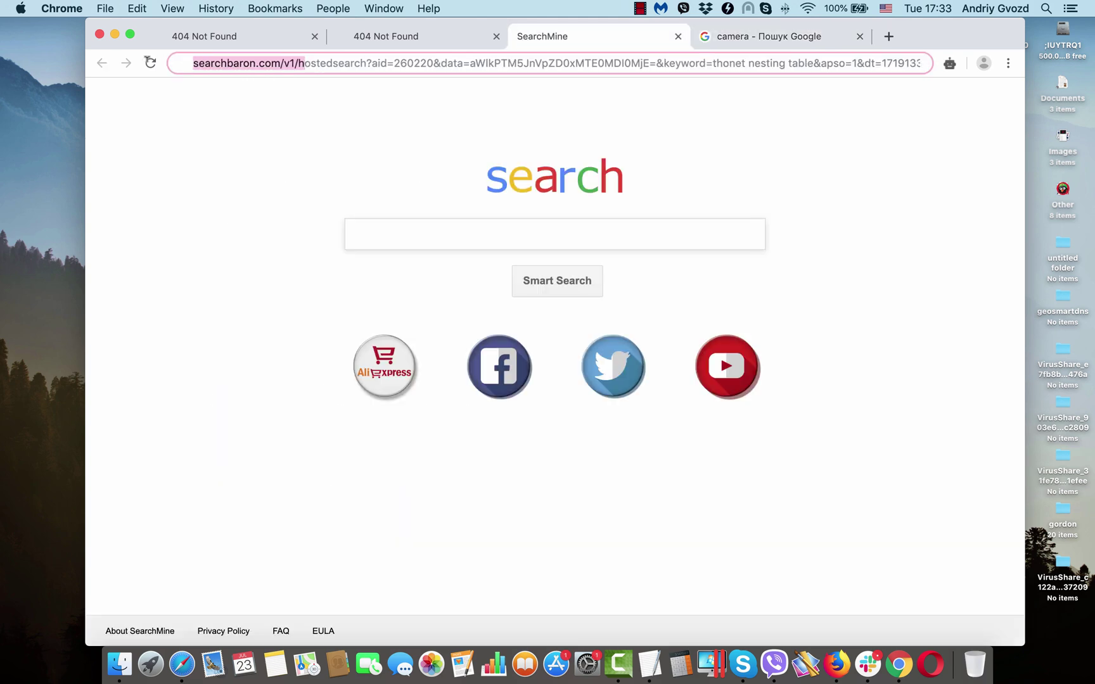
pyautogui.click(741, 40)
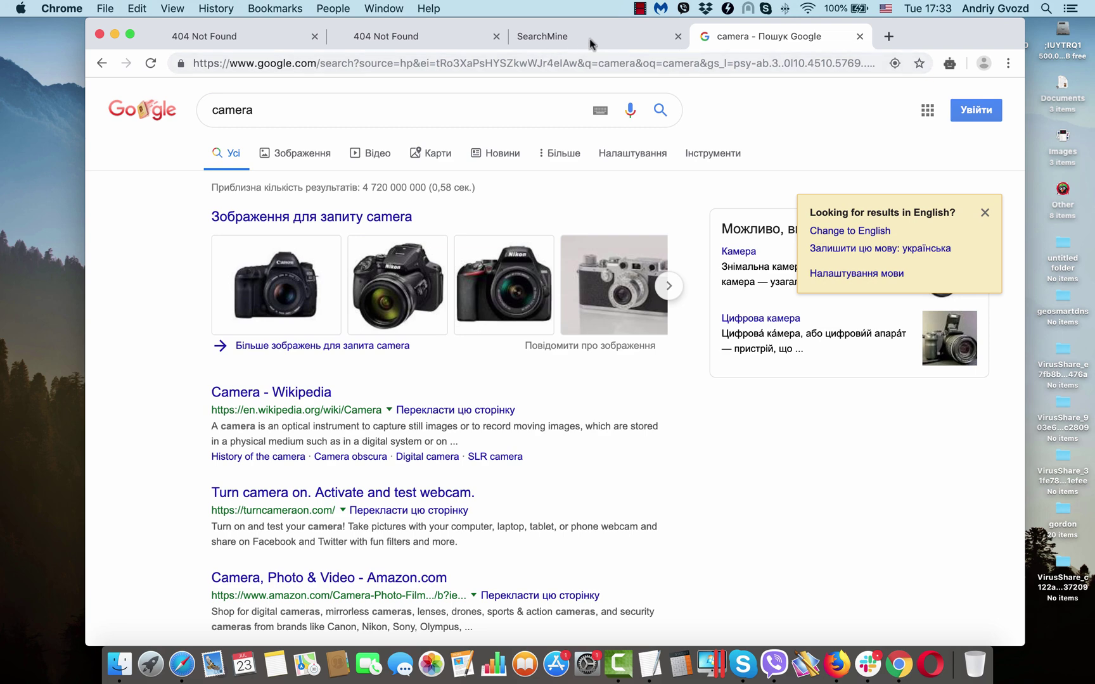
pyautogui.click(523, 37)
pyautogui.click(439, 63)
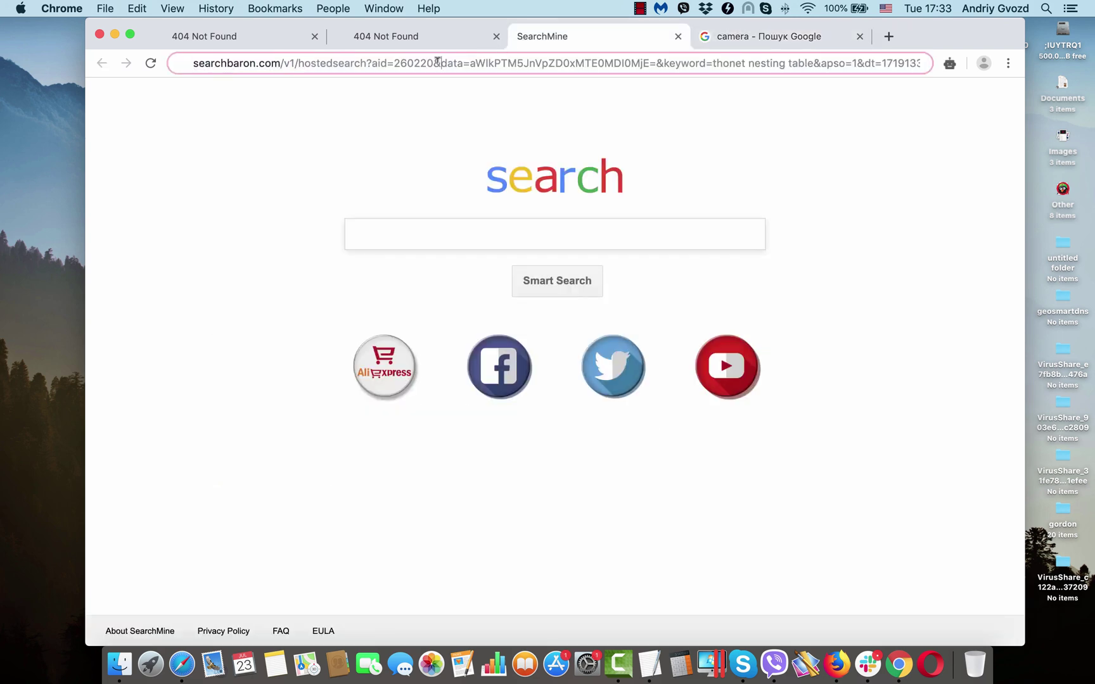
pyautogui.doubleClick(248, 61)
pyautogui.click(305, 62)
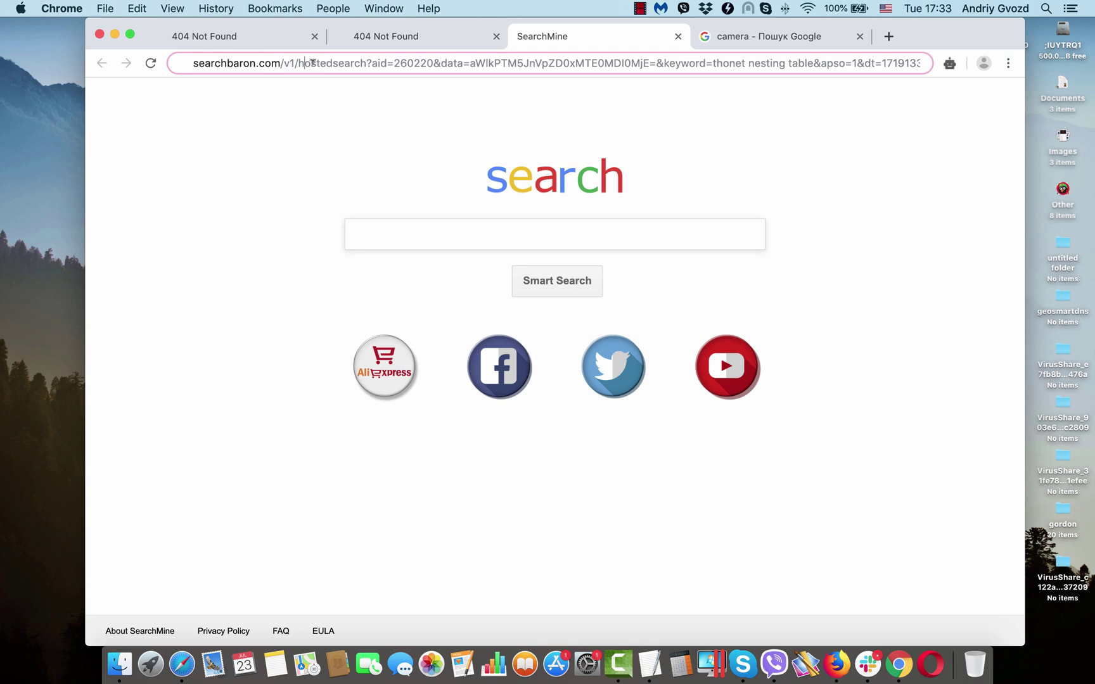
# Show the 404 Not Found tab and highlight its amazonaws redirect address
pyautogui.click(393, 42)
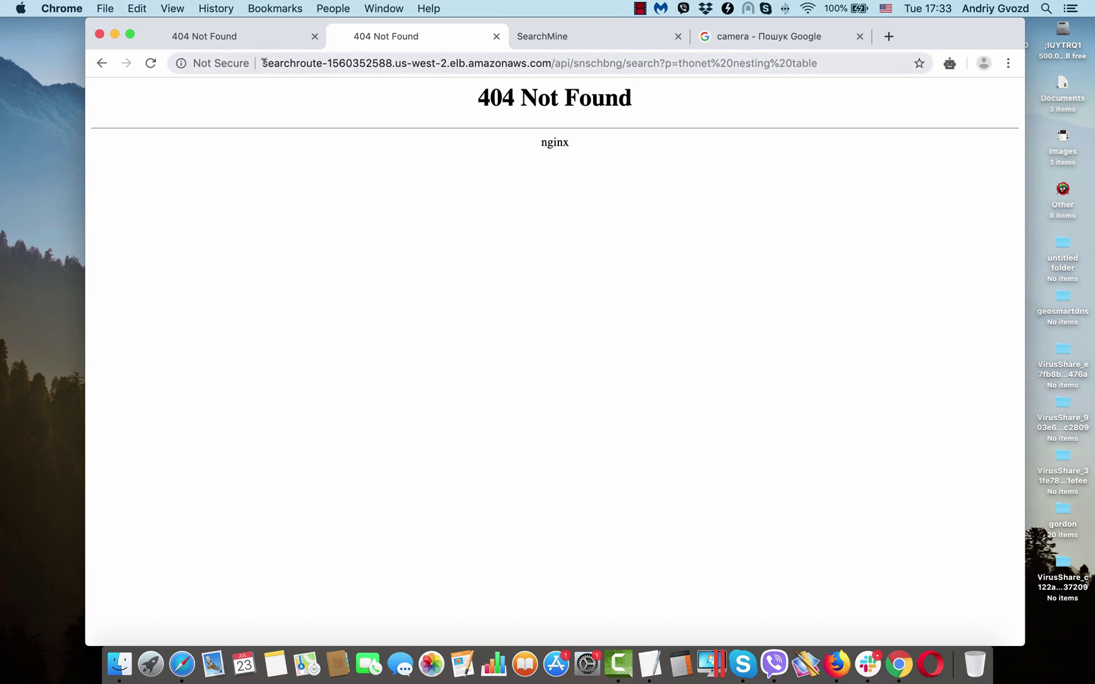
pyautogui.moveTo(264, 64); pyautogui.dragTo(691, 63)
pyautogui.click(738, 63)
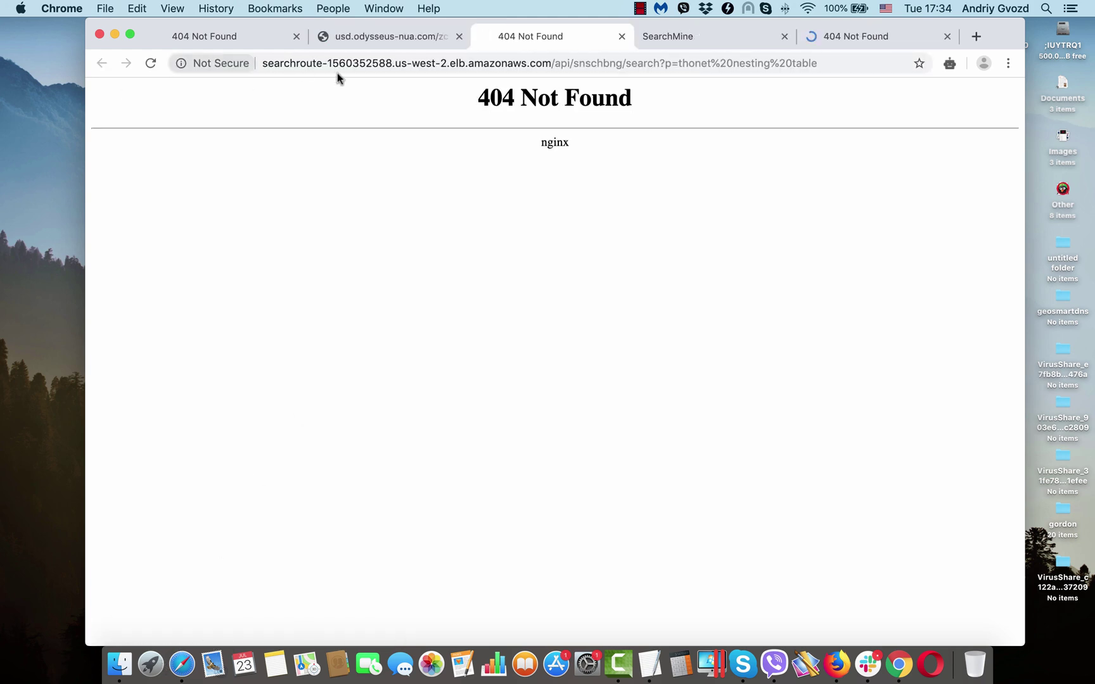
# Browse Launchpad's installed apps, then open the Applications folder in Finder
pyautogui.click(150, 666)
pyautogui.hscroll(3, 518, 598)
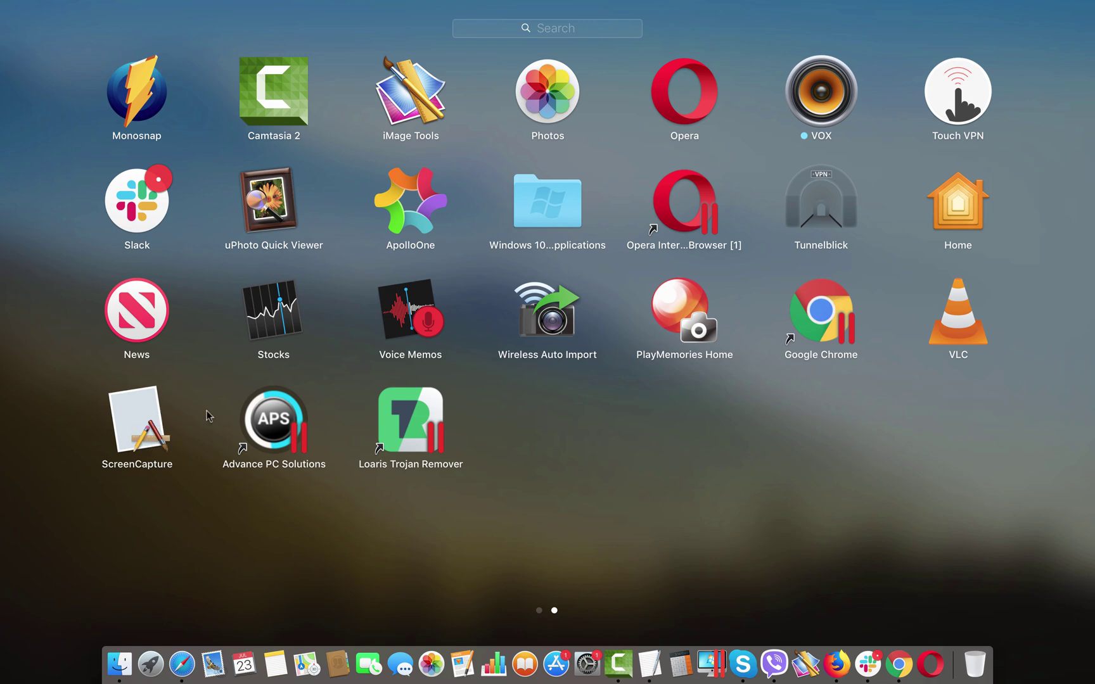
pyautogui.click(150, 664)
pyautogui.click(119, 664)
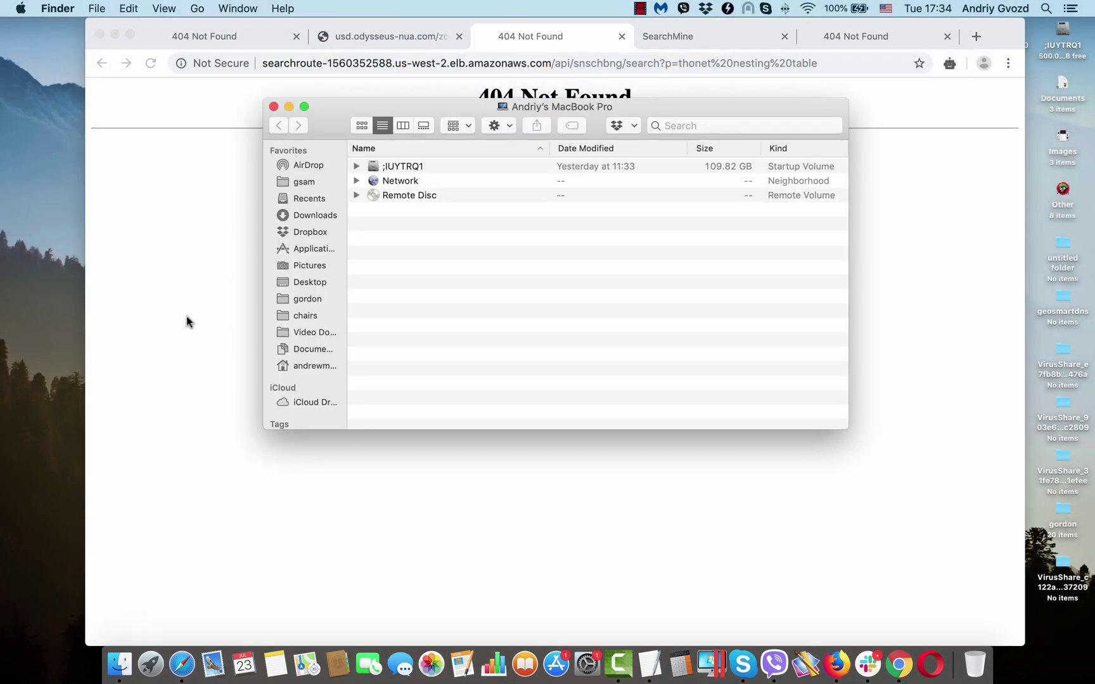
pyautogui.click(308, 250)
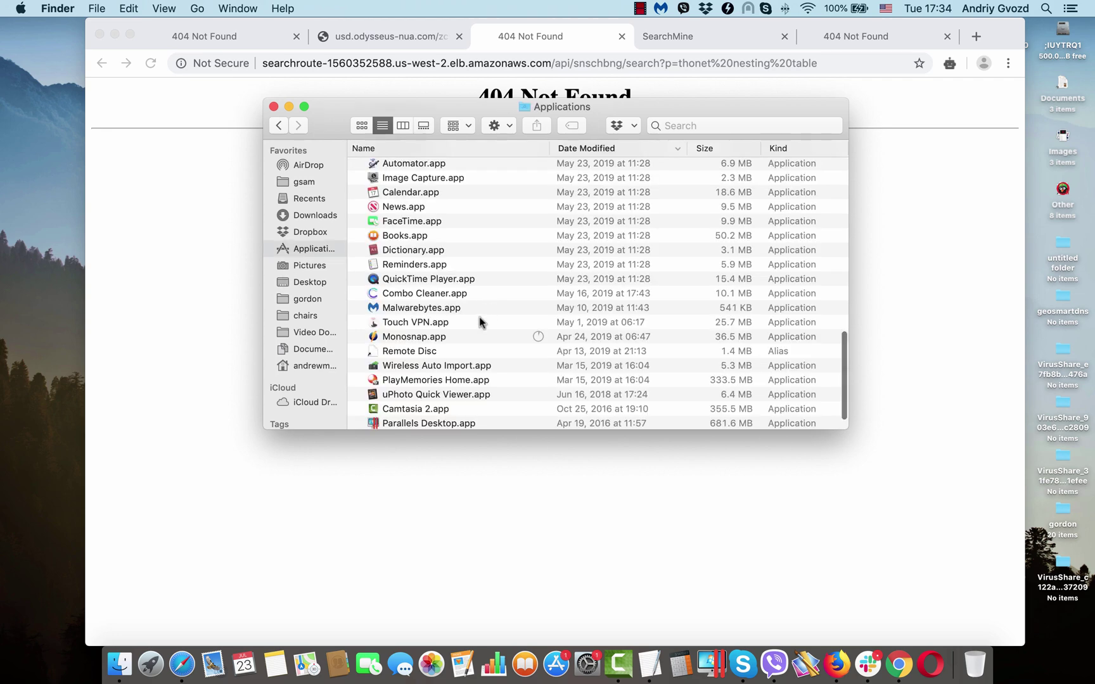
# Move ScreenCapture.app to the Trash and close the Finder window
pyautogui.scroll(4, 494, 266)
pyautogui.scroll(5, 508, 216)
pyautogui.scroll(5, 508, 216)
pyautogui.scroll(5, 508, 217)
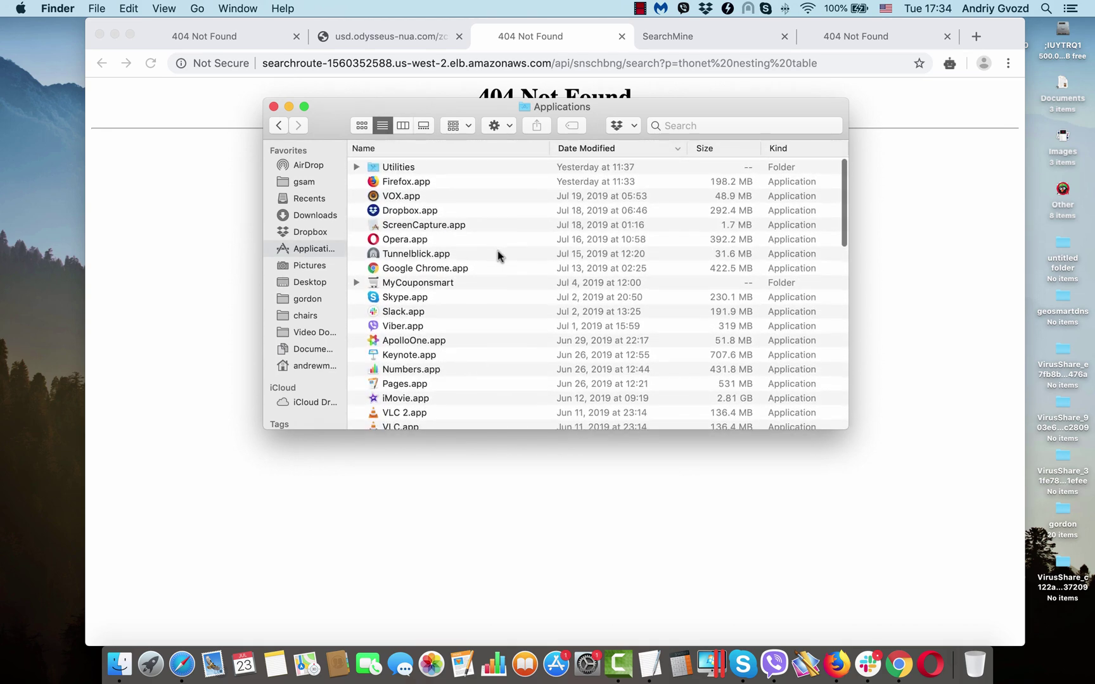
pyautogui.click(424, 224)
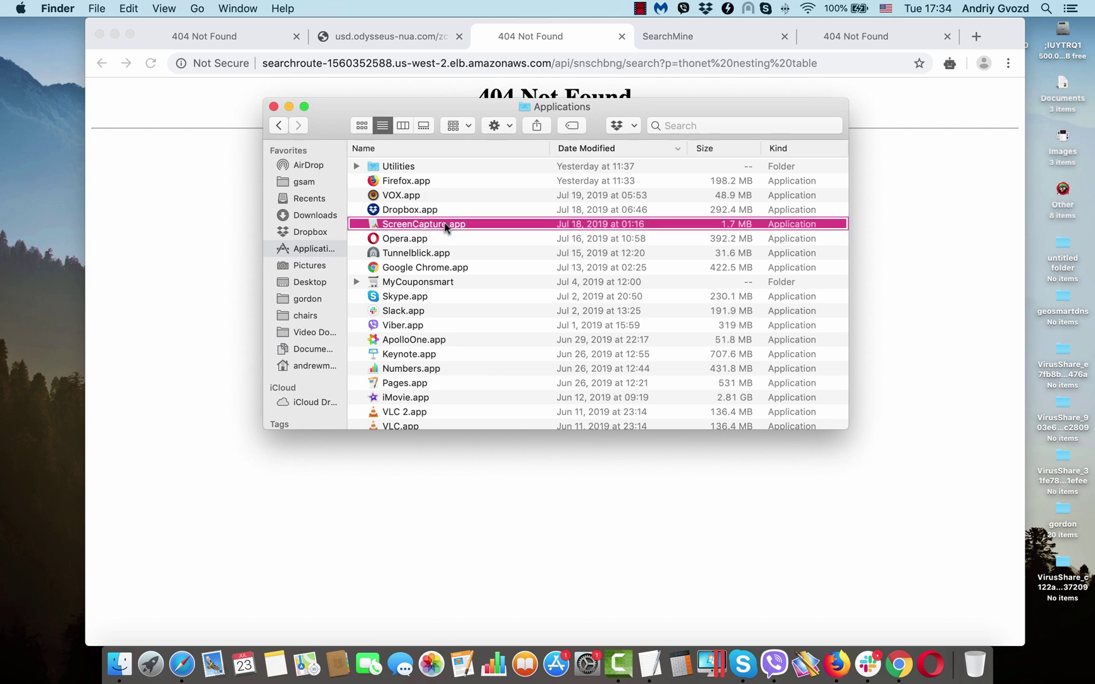
pyautogui.rightClick(446, 223)
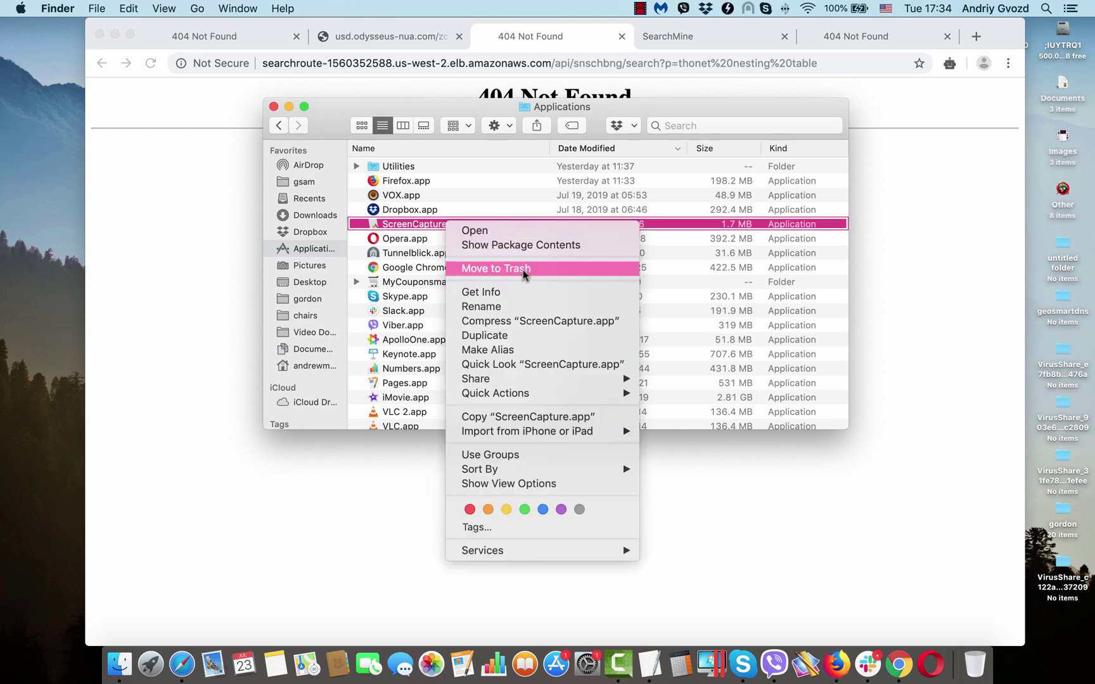
pyautogui.click(523, 271)
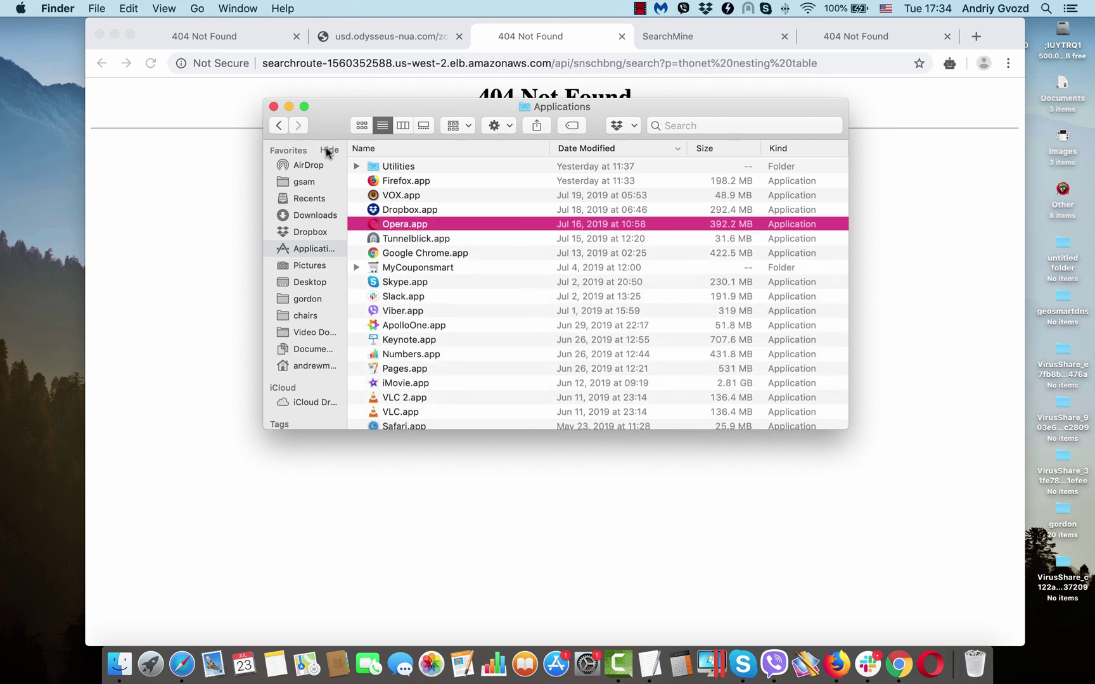
pyautogui.click(273, 107)
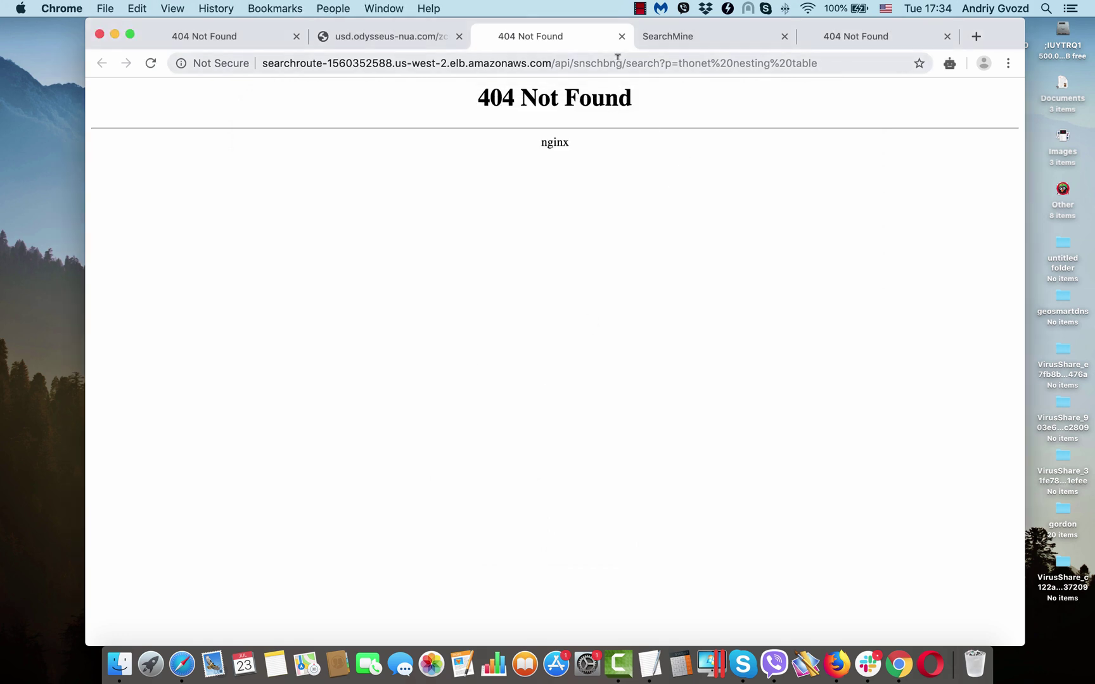
# Close the SearchMine and 404 tabs, load combocleaner.com, and open Launchpad
pyautogui.click(621, 36)
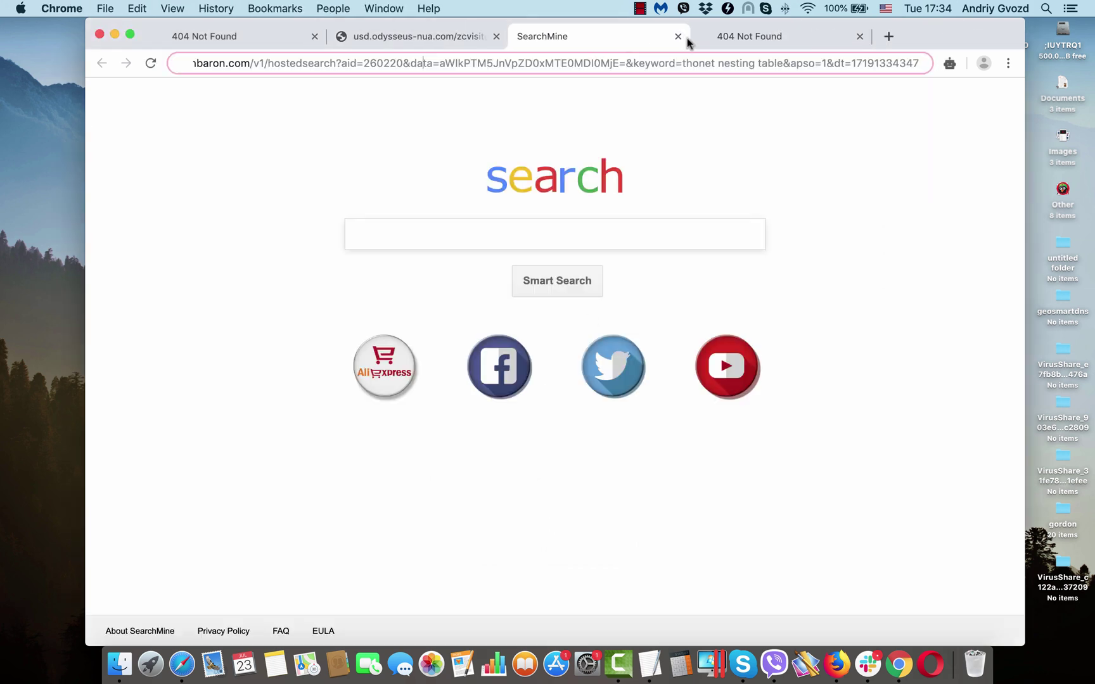
pyautogui.click(678, 36)
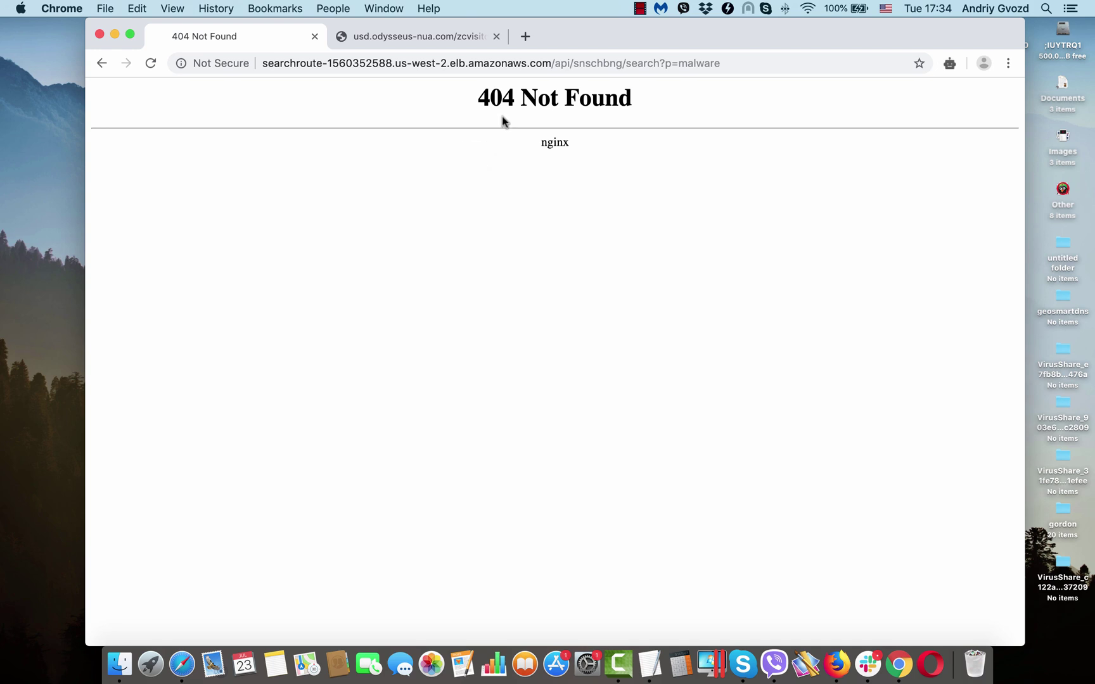
pyautogui.click(525, 38)
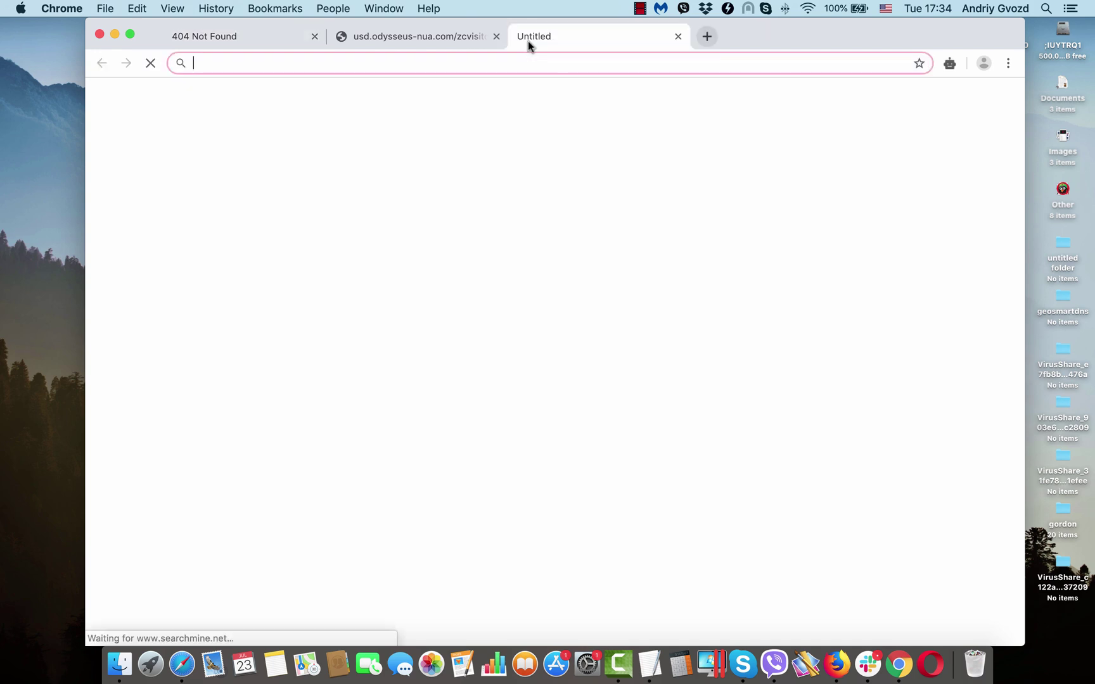
pyautogui.write('combocleaner.com')
pyautogui.press('Return')
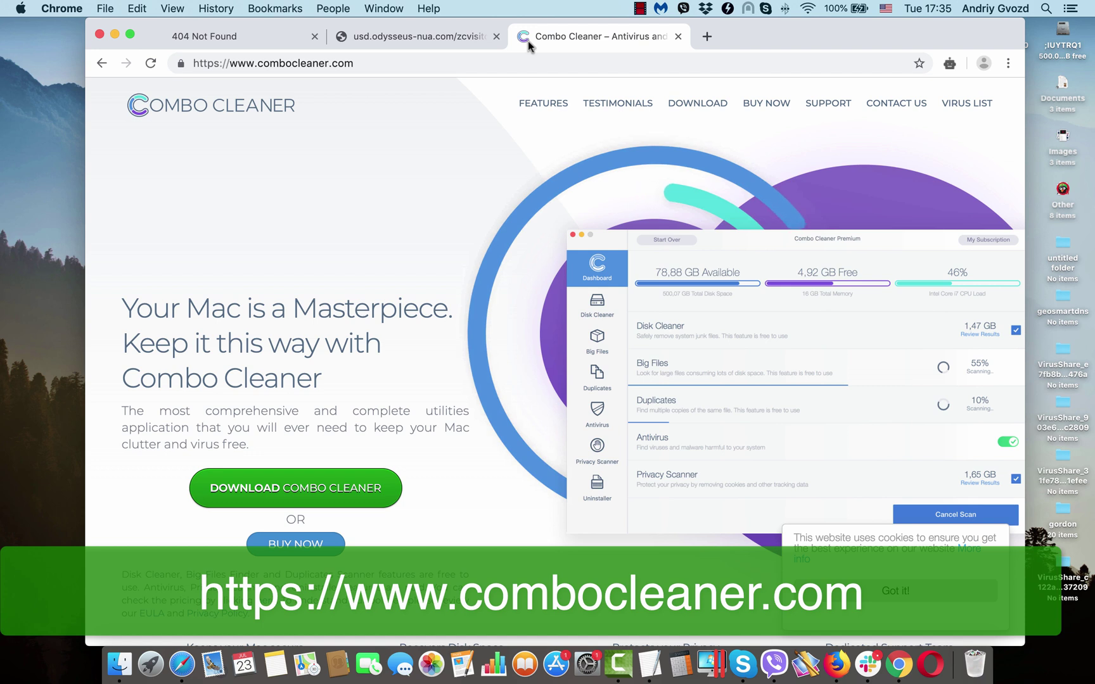
pyautogui.click(365, 59)
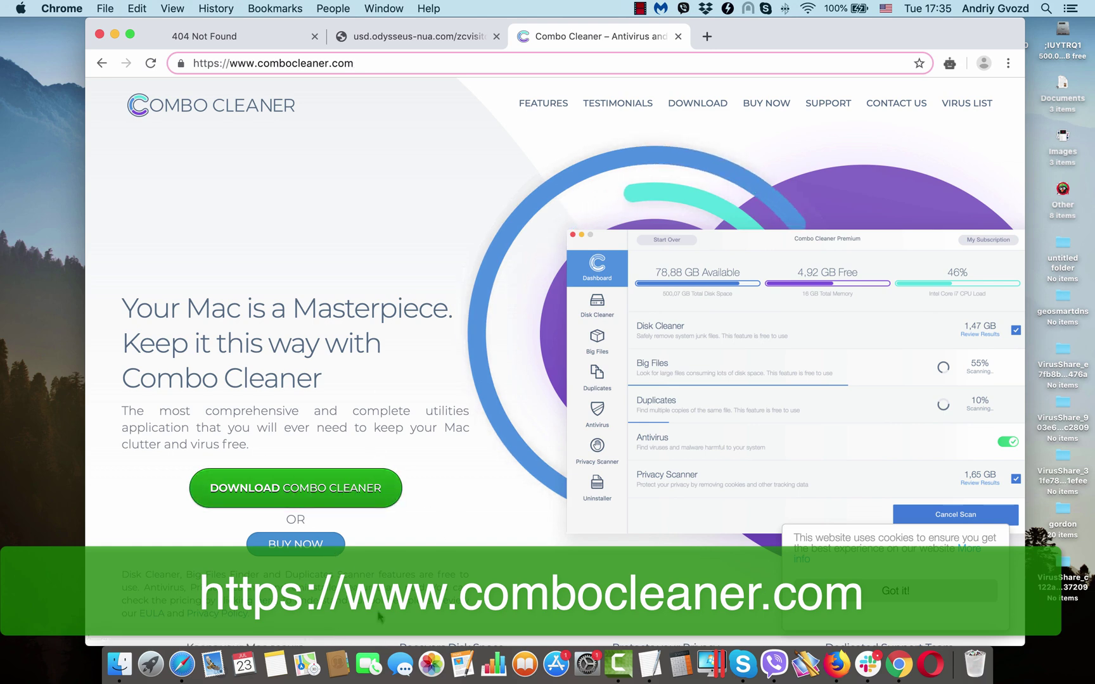
pyautogui.click(150, 664)
# Launch Combo Cleaner from Launchpad
pyautogui.hscroll(-1, 480, 522)
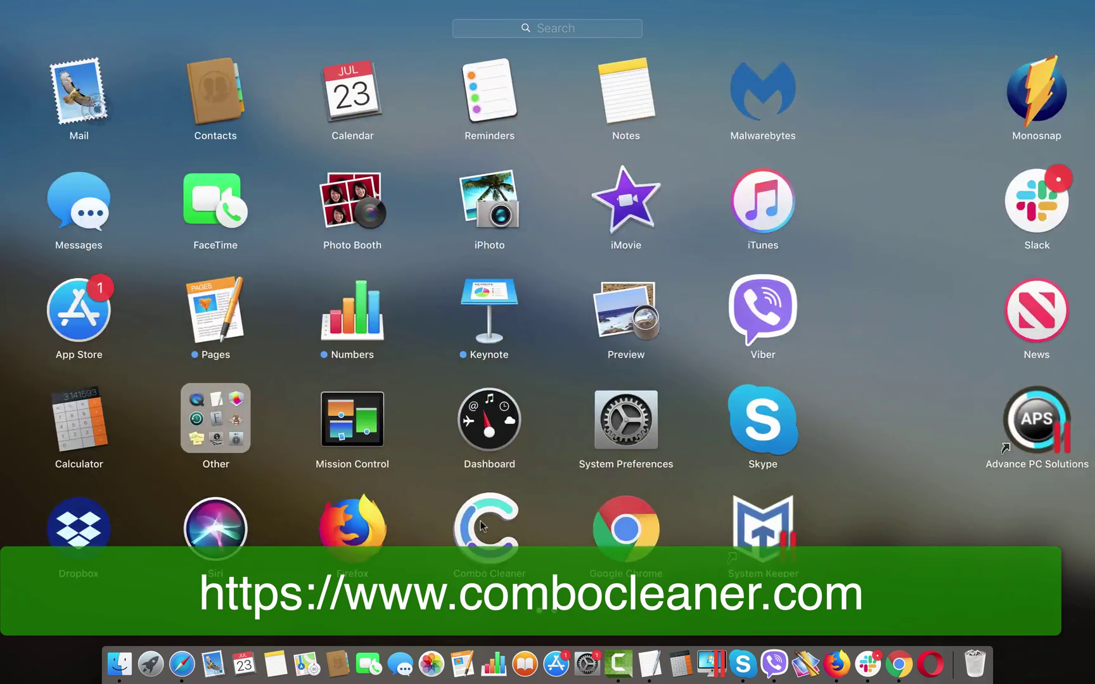
pyautogui.click(683, 538)
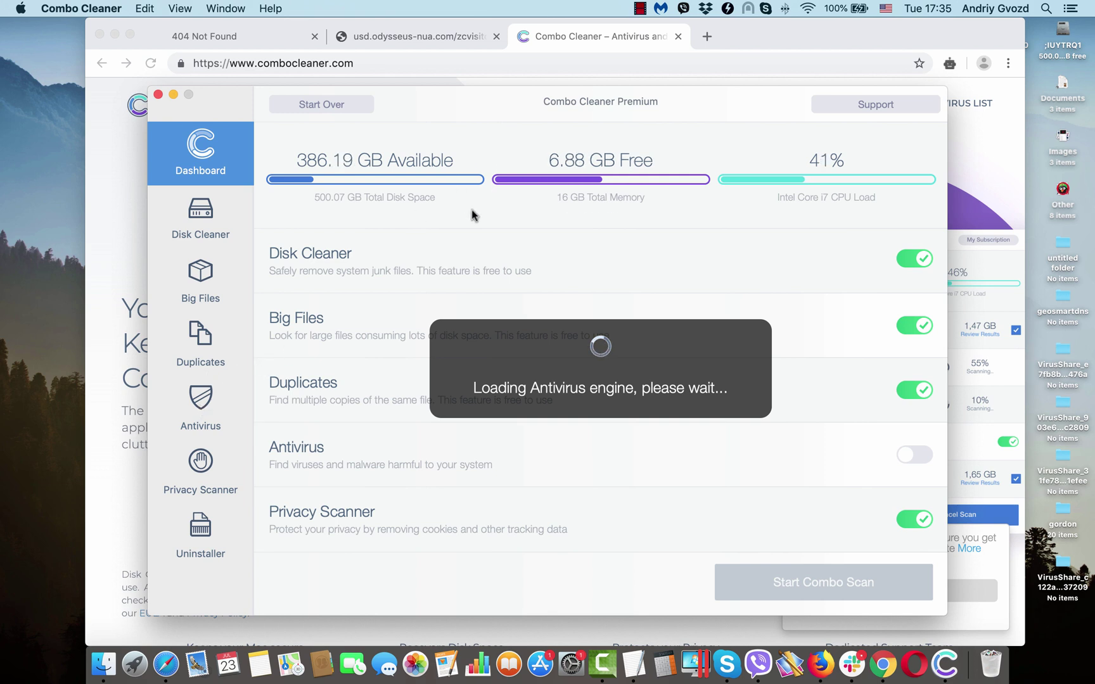
# Scan with Disk Cleaner and remove the 38.1 MB of junk found
pyautogui.click(194, 225)
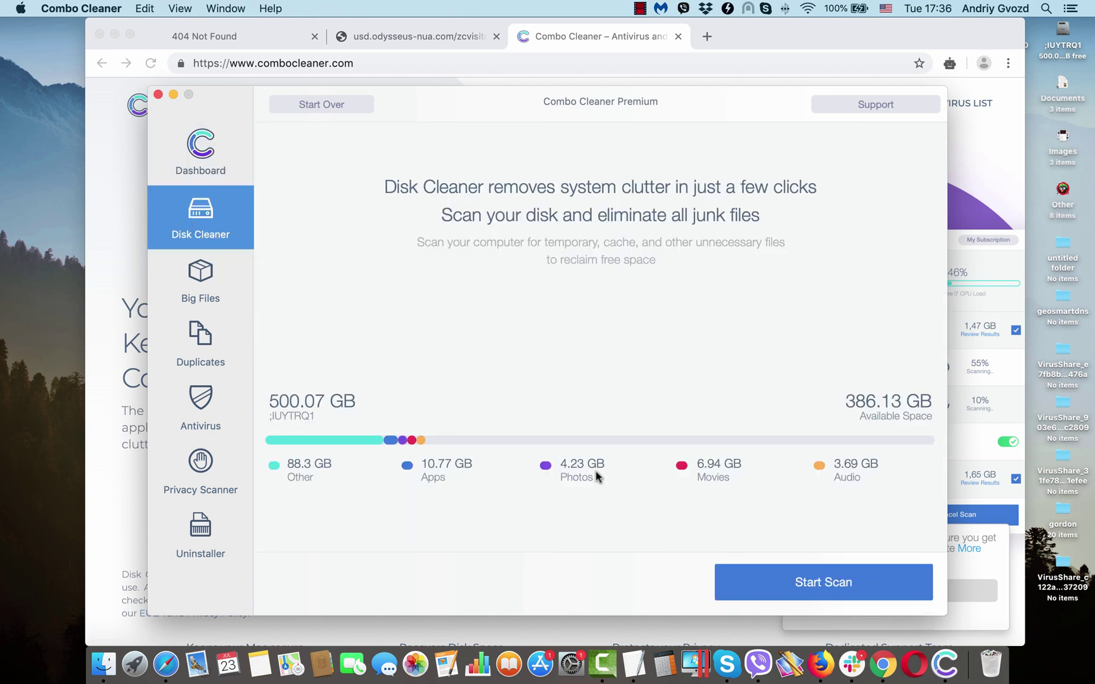
pyautogui.click(828, 585)
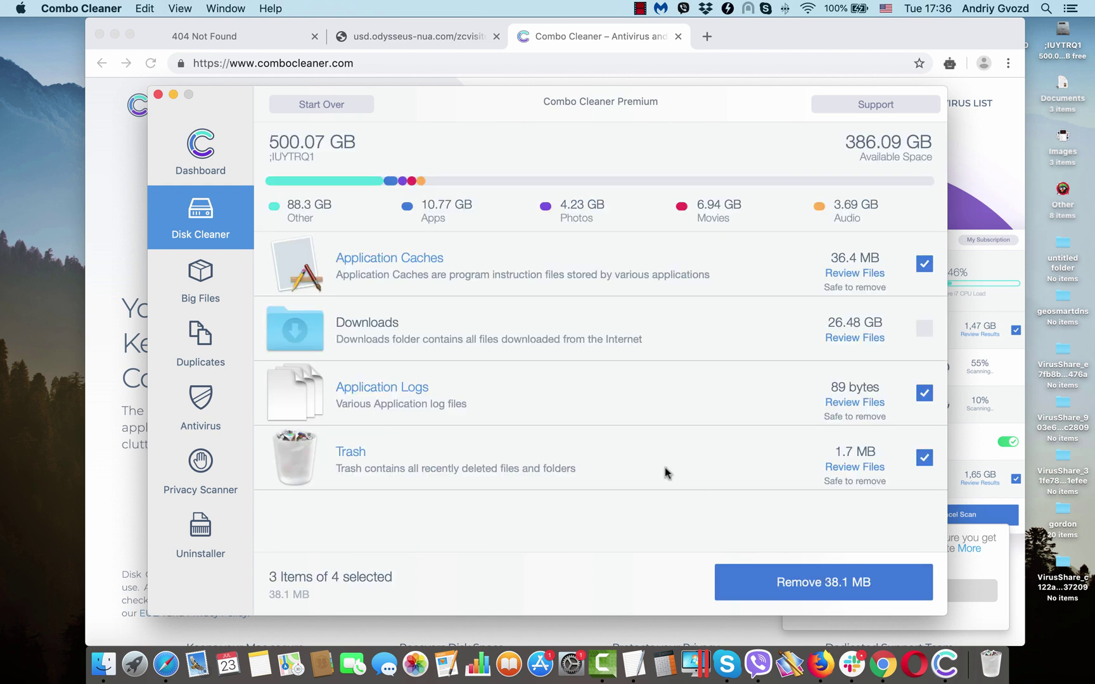
pyautogui.click(843, 584)
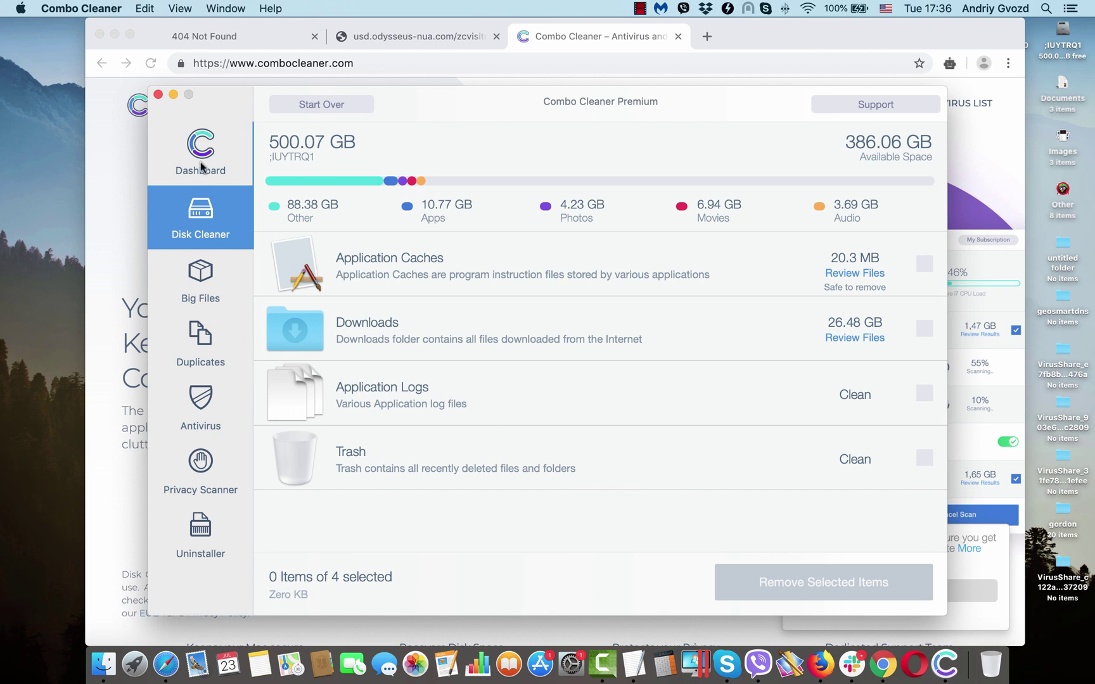
# Check the Antivirus options, then start the full Combo Scan from the Dashboard
pyautogui.click(204, 411)
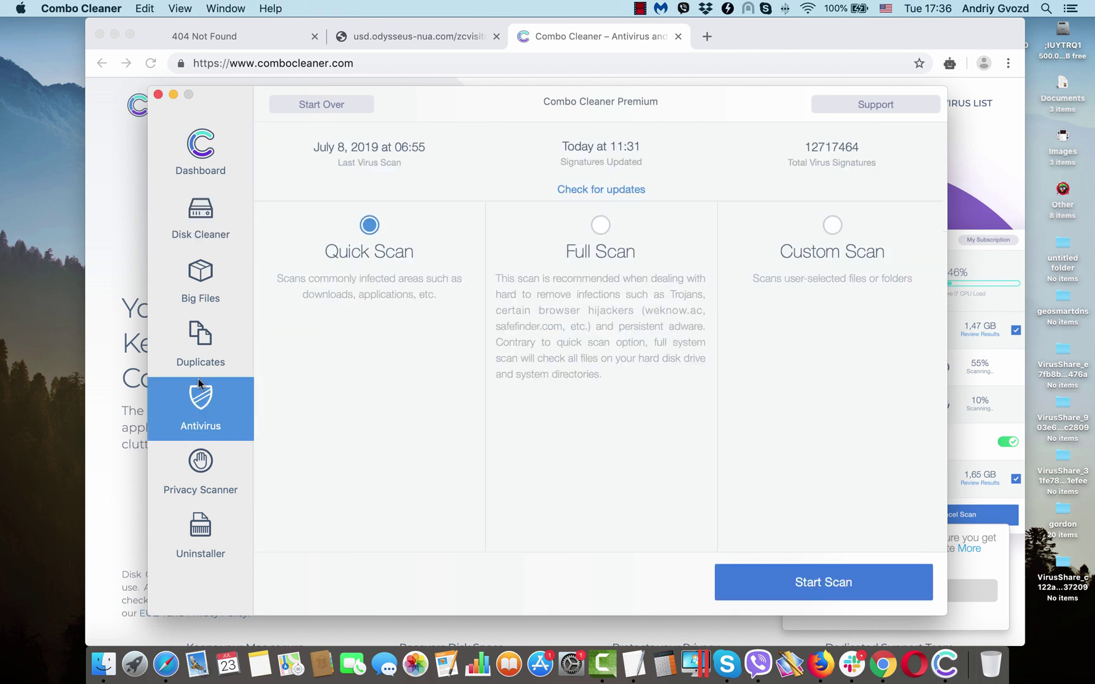
pyautogui.click(214, 163)
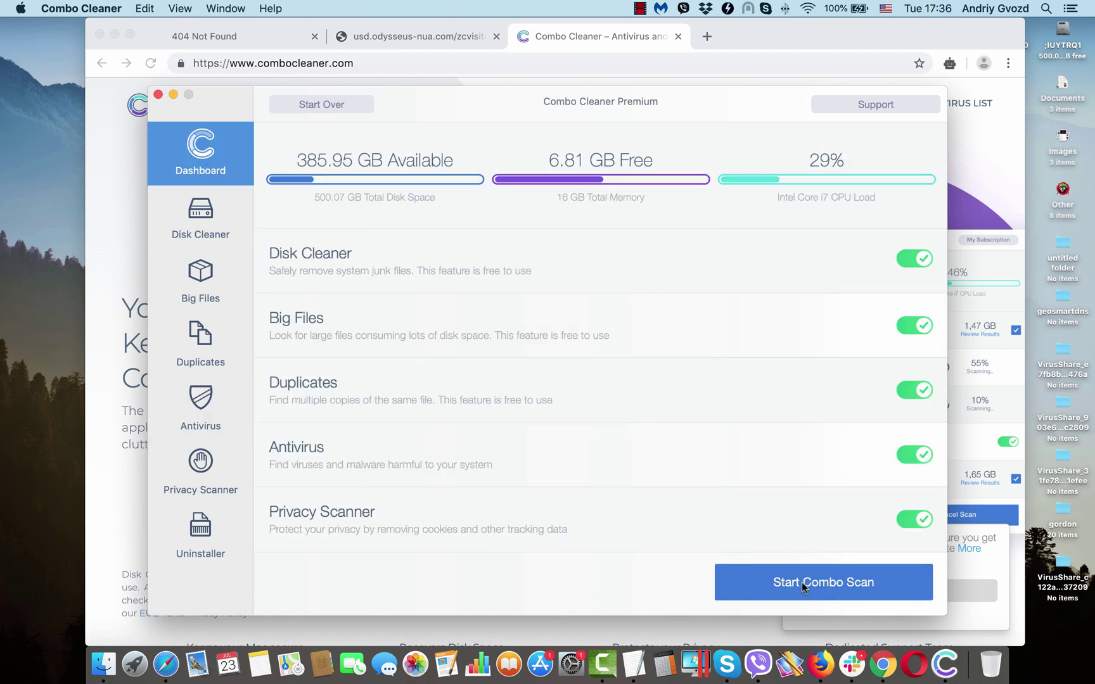
pyautogui.click(802, 583)
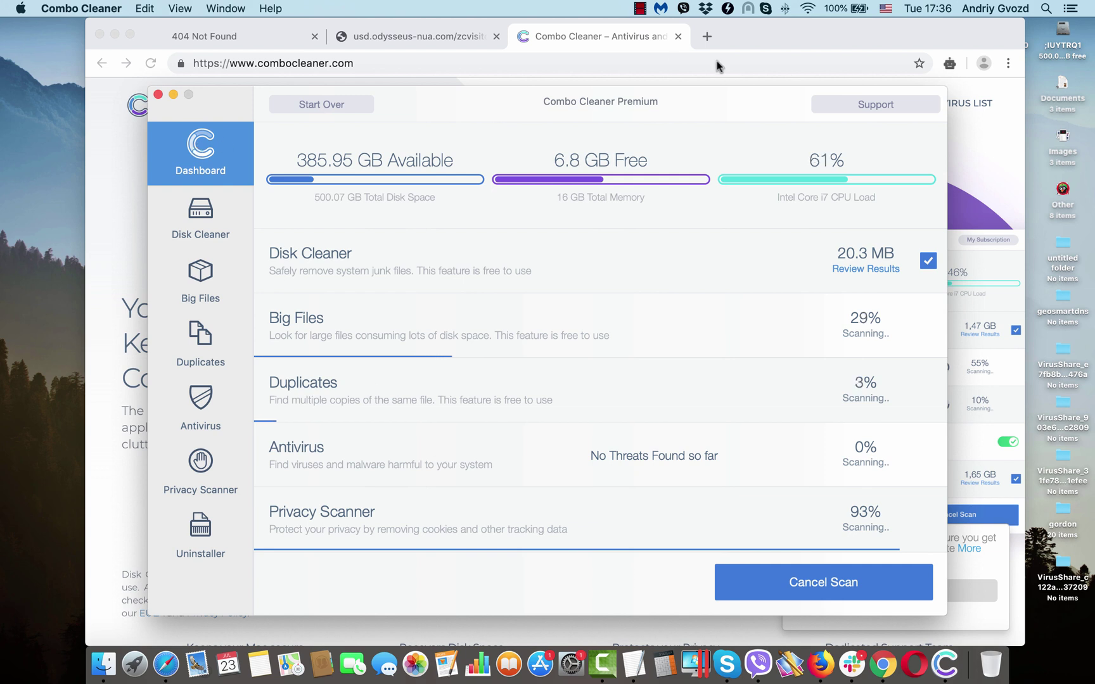